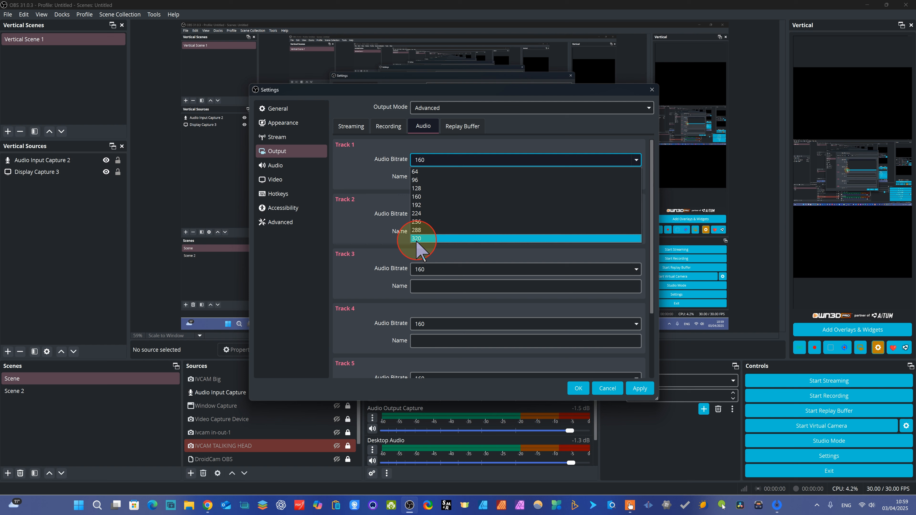
# Examine the audio bitrate choices for Track 1 and look over the remaining audio tracks in the output settings.
pyautogui.click(336, 239)
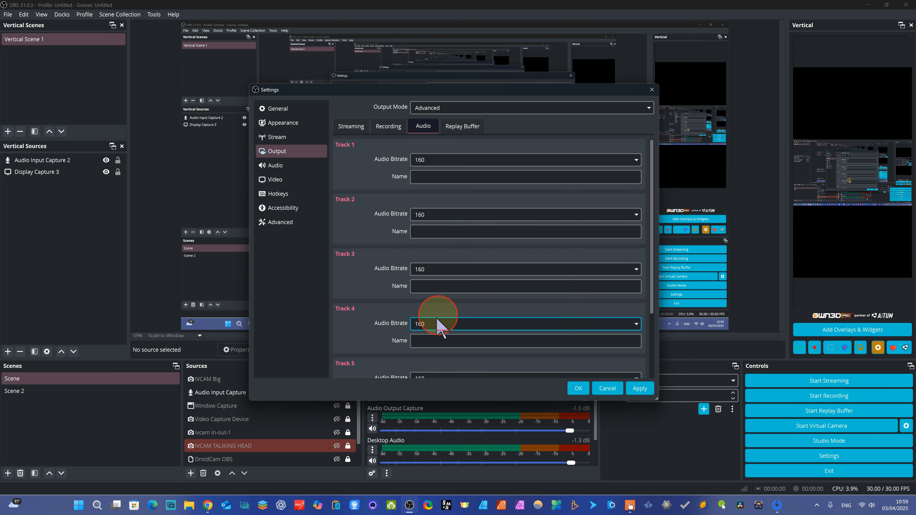
pyautogui.click(601, 174)
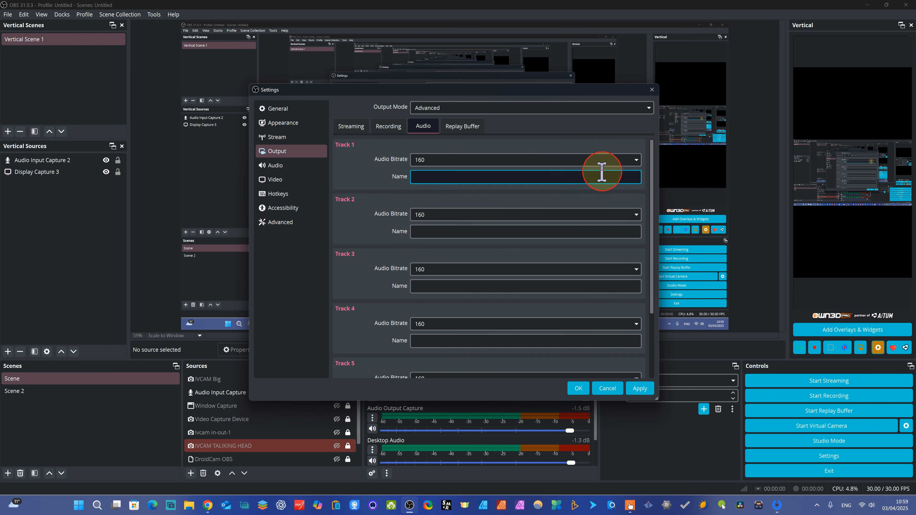
pyautogui.click(636, 160)
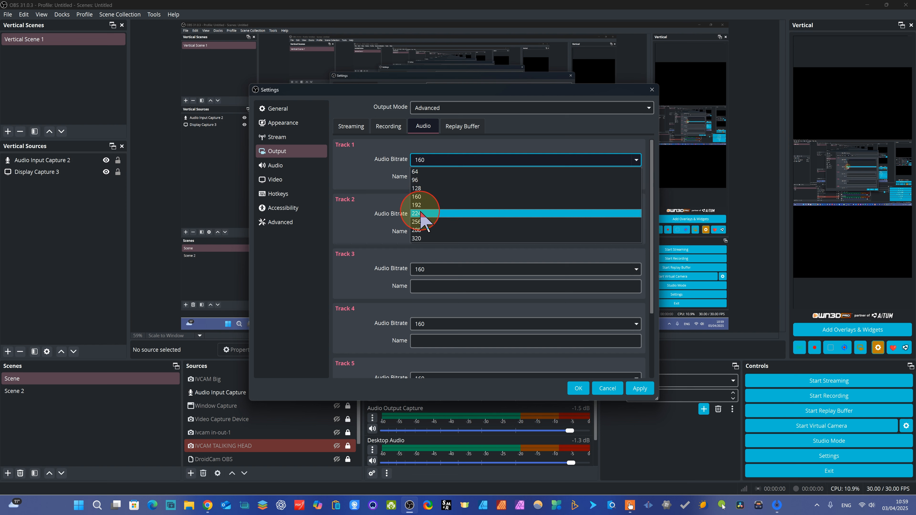
pyautogui.click(358, 215)
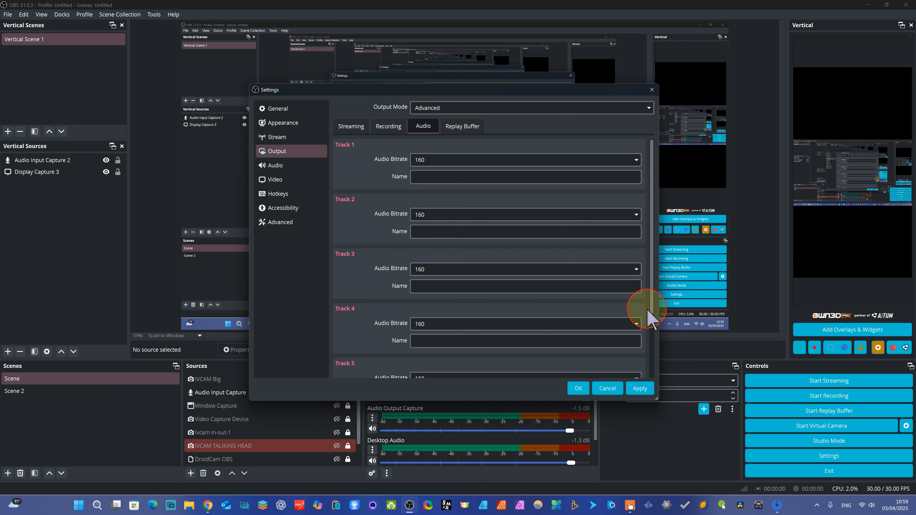
pyautogui.scroll(-3, 650, 321)
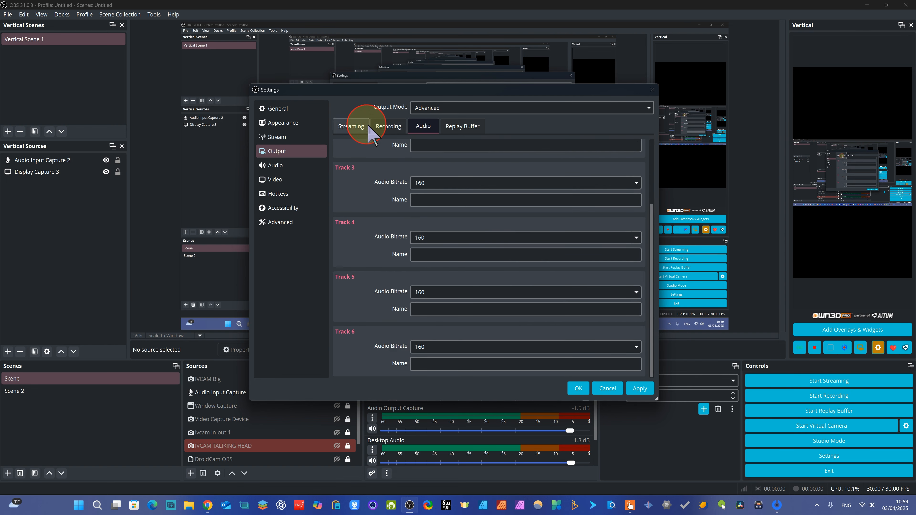
# Review the replay buffer options of the output settings and return to the recording encoder settings.
pyautogui.click(461, 125)
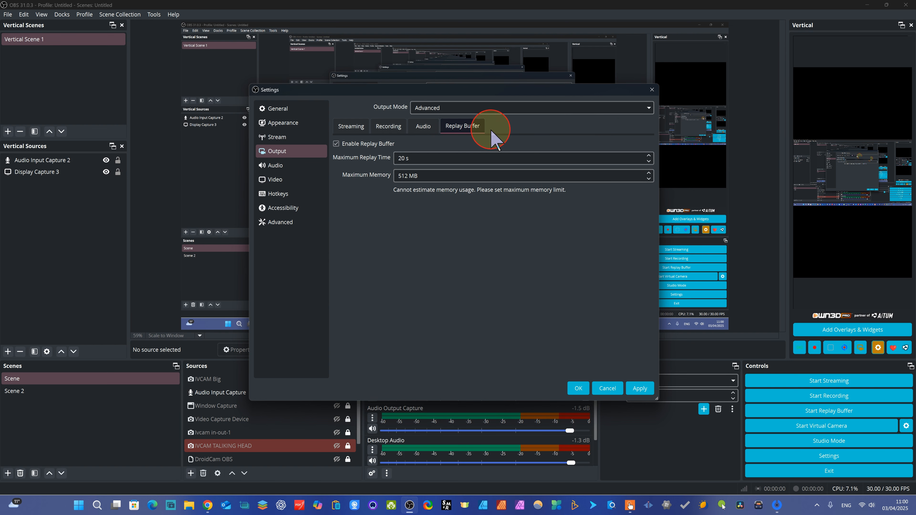
pyautogui.click(423, 126)
pyautogui.click(389, 126)
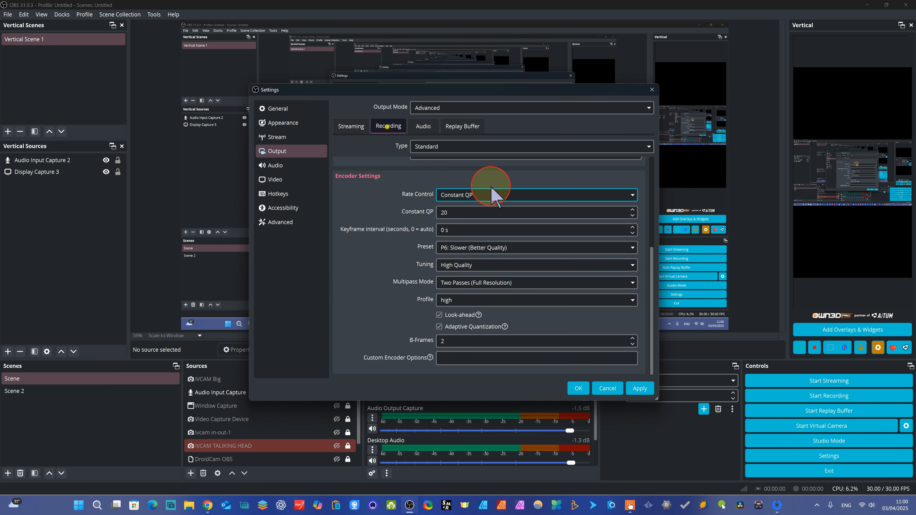
# Set the sample rate to 48 kHz in the audio settings and check the available channel layouts.
pyautogui.click(283, 165)
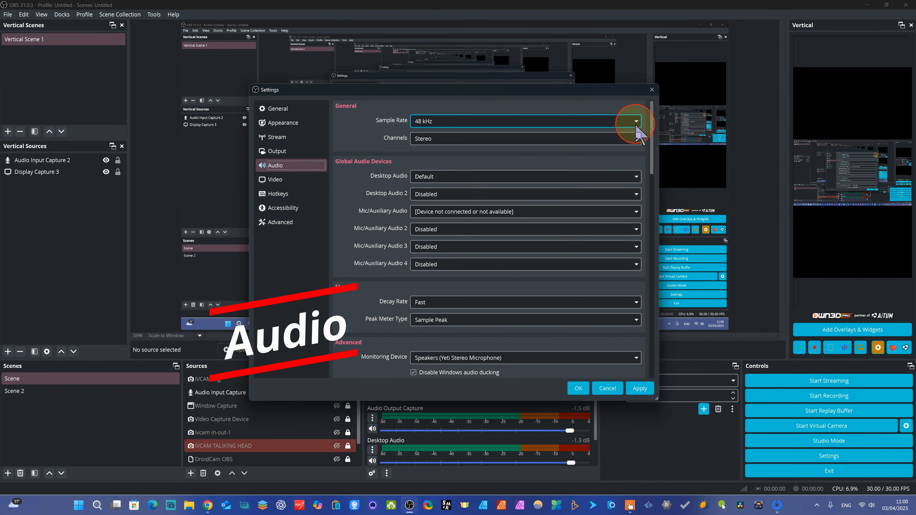
pyautogui.click(636, 122)
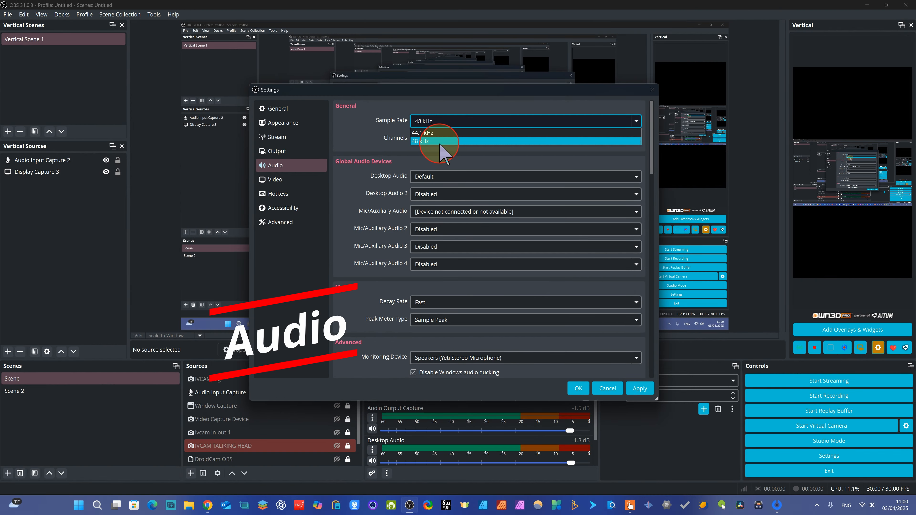
pyautogui.click(451, 140)
pyautogui.click(636, 122)
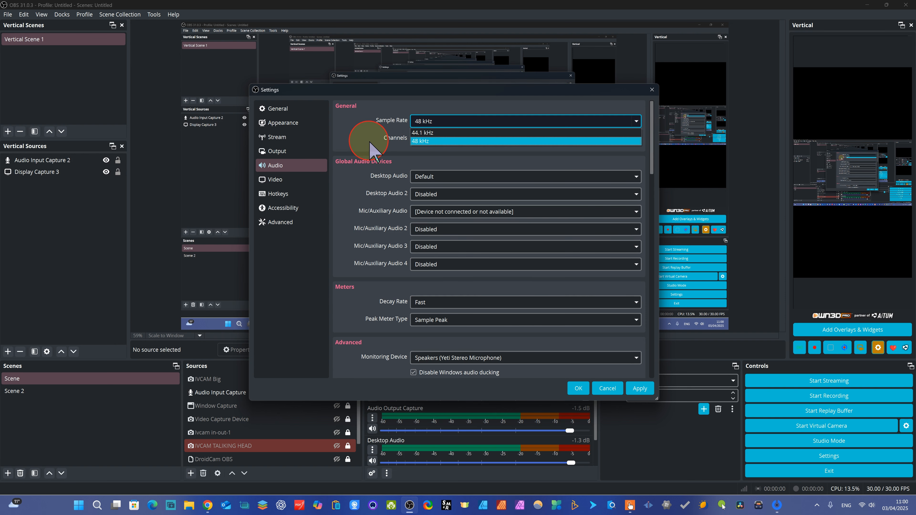
pyautogui.click(370, 150)
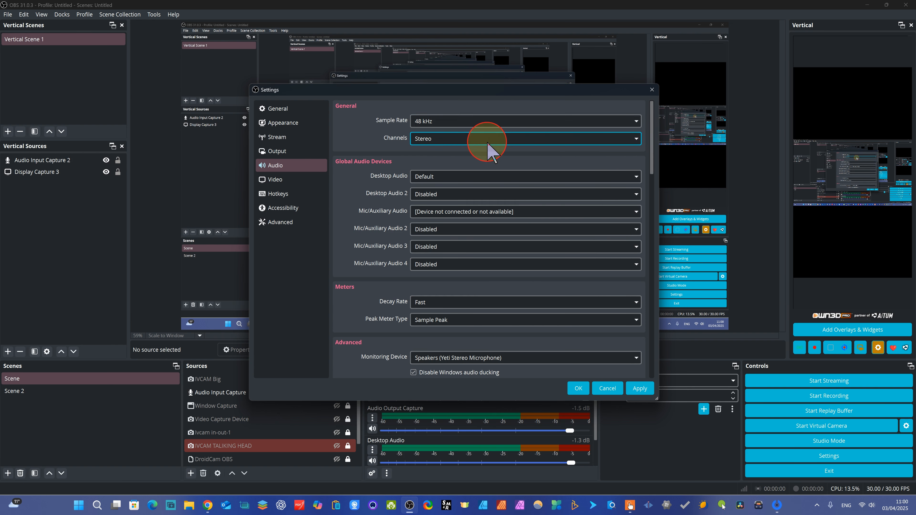
pyautogui.click(639, 141)
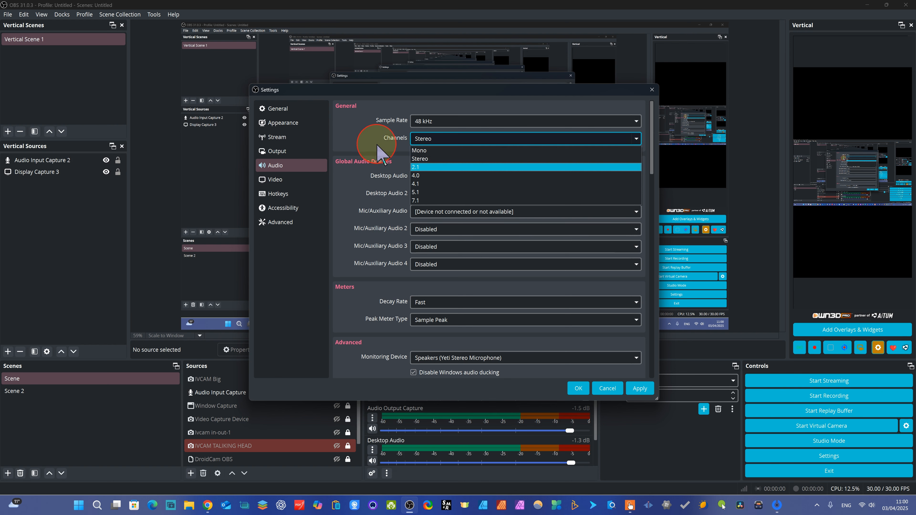
pyautogui.click(360, 140)
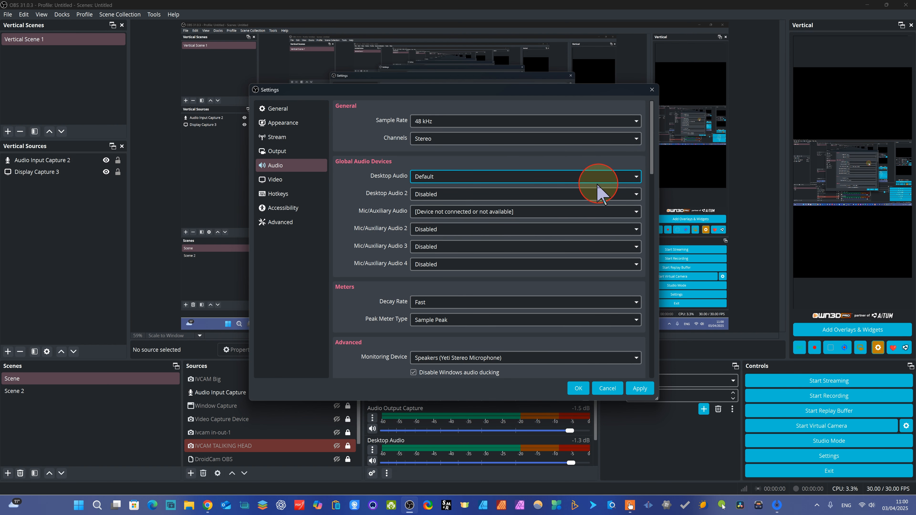
# Set the Desktop Audio device to DELL S3221QS (NVIDIA High Definition Audio) and check the device choices for Desktop Audio 2.
pyautogui.click(636, 177)
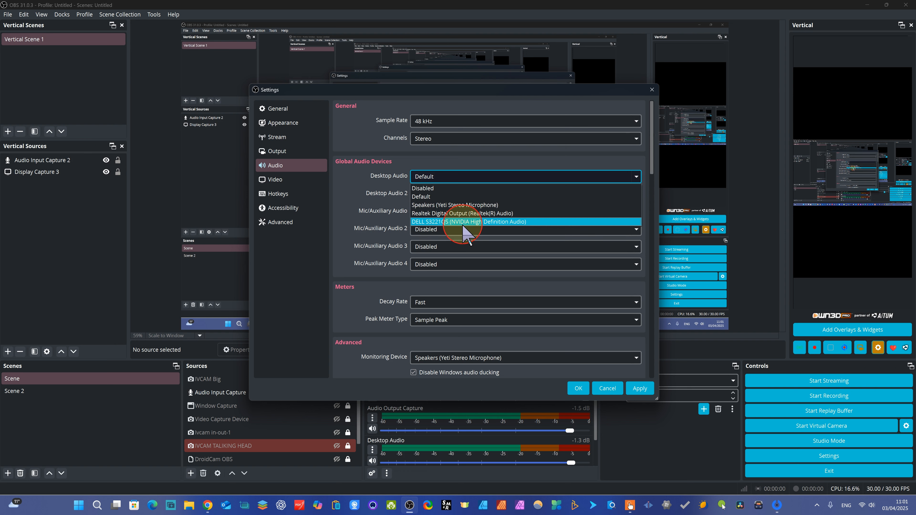
pyautogui.click(504, 223)
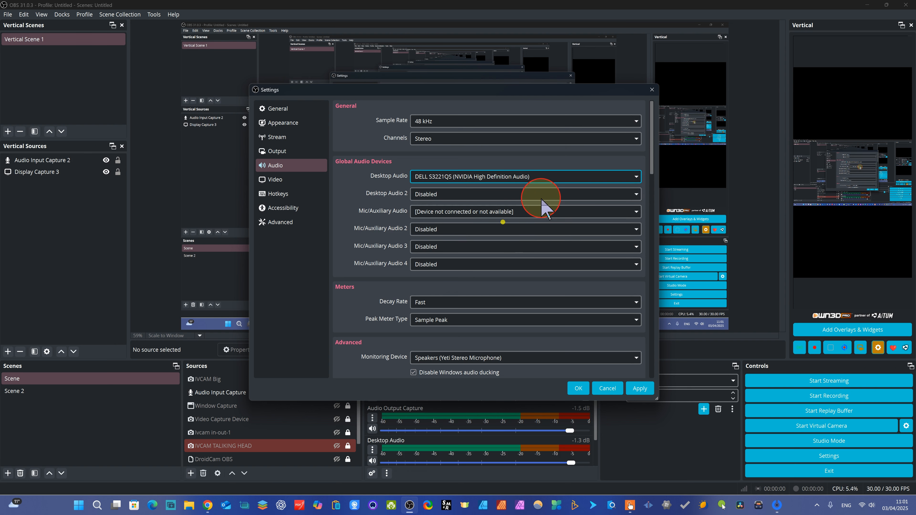
pyautogui.click(637, 194)
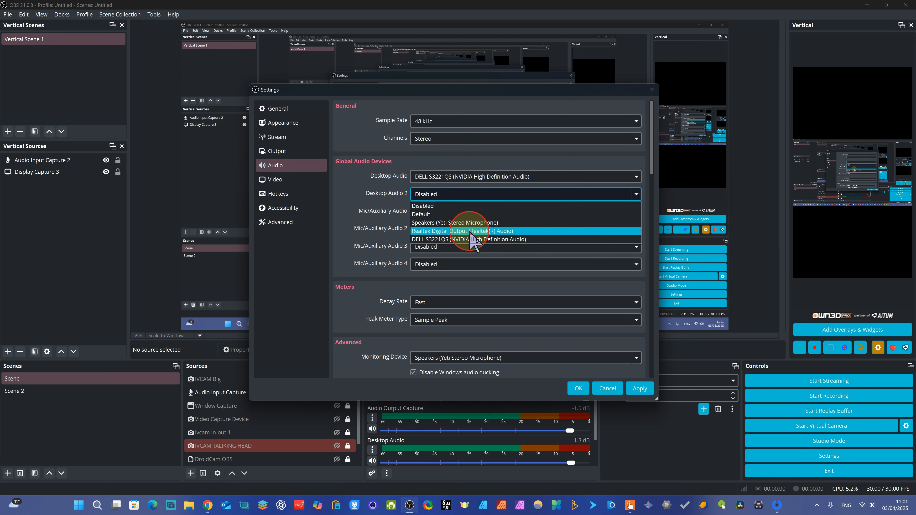
pyautogui.click(357, 184)
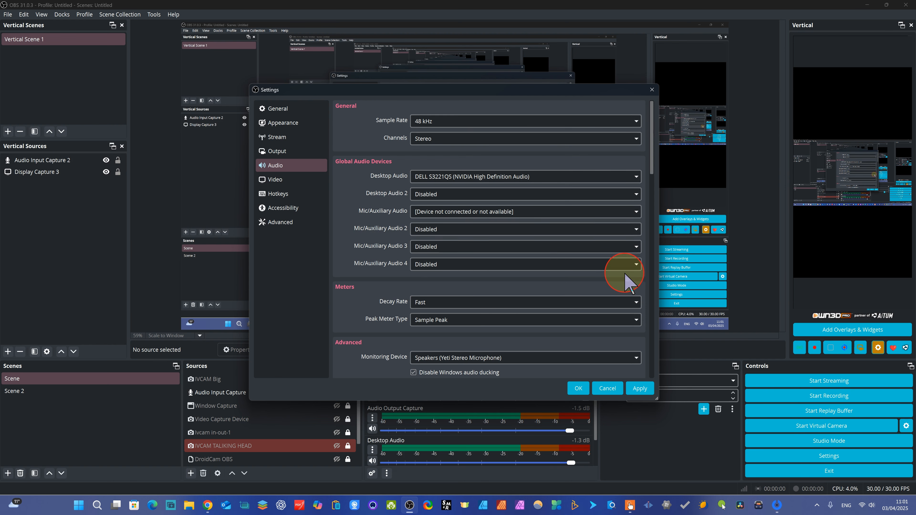
# Examine the available peak meter types for the audio meters.
pyautogui.scroll(-5, 650, 181)
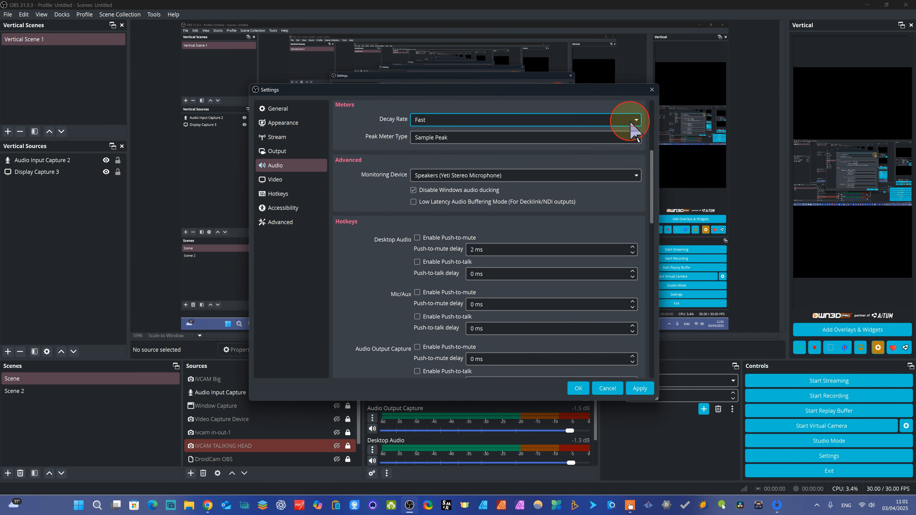
pyautogui.click(640, 139)
pyautogui.click(340, 200)
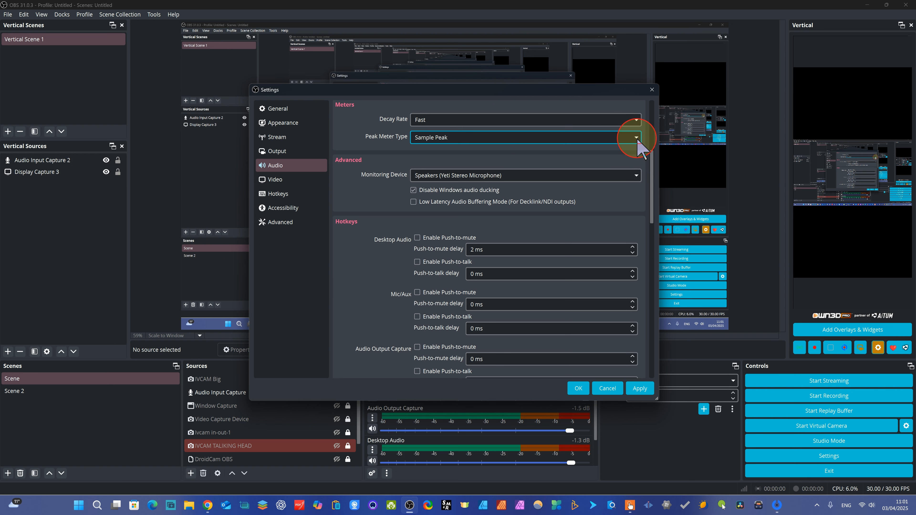
pyautogui.click(599, 138)
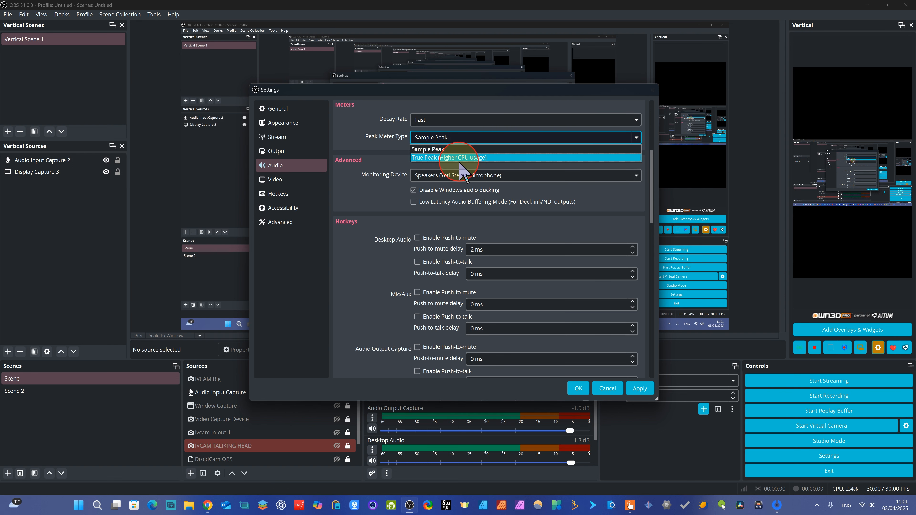
pyautogui.click(373, 193)
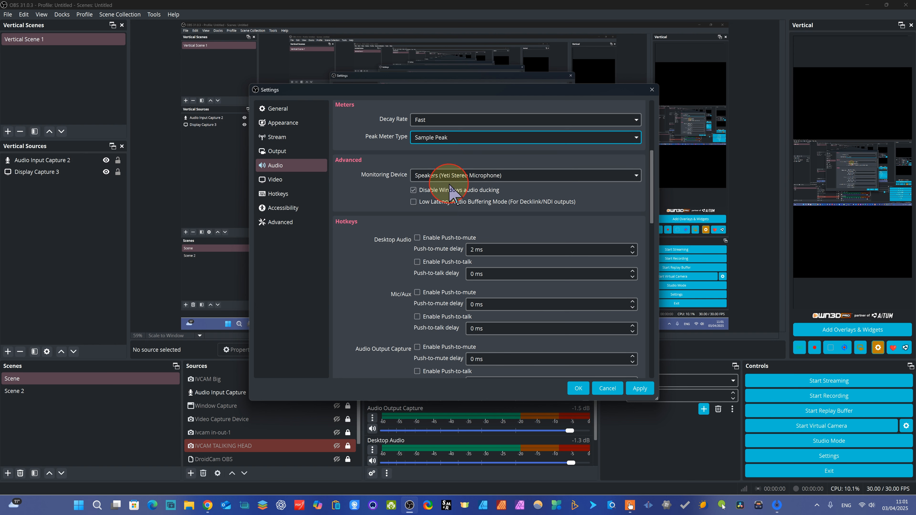
# Set the audio monitoring device to Speakers (Yeti Stereo Microphone) and look through the push-to-mute and push-to-talk options.
pyautogui.click(629, 176)
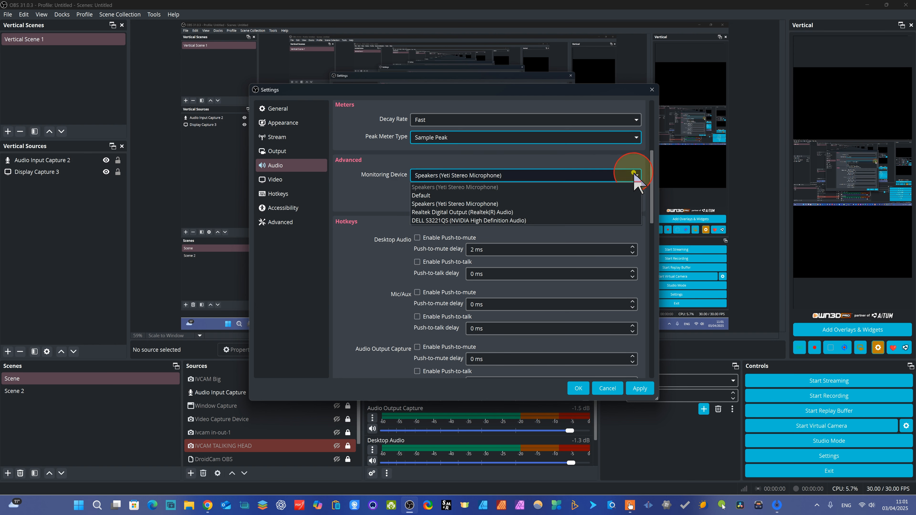
pyautogui.click(470, 204)
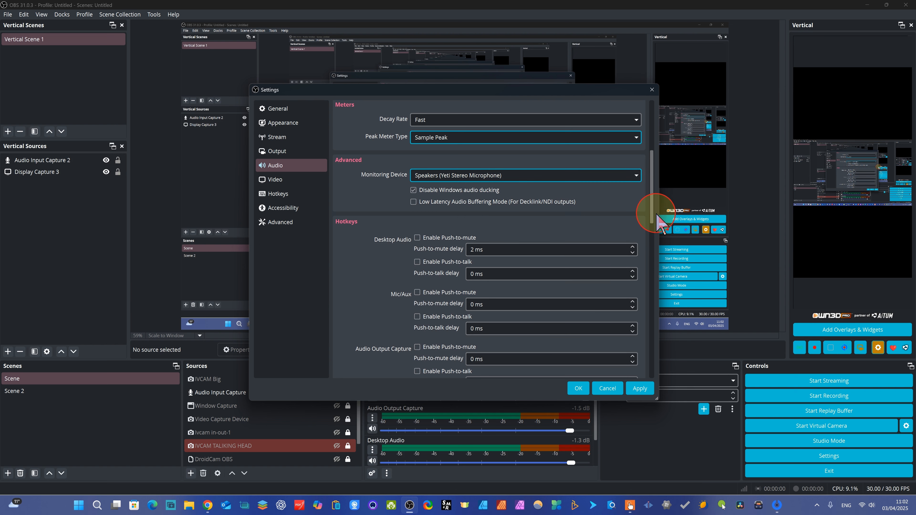
pyautogui.moveTo(651, 209); pyautogui.dragTo(646, 359)
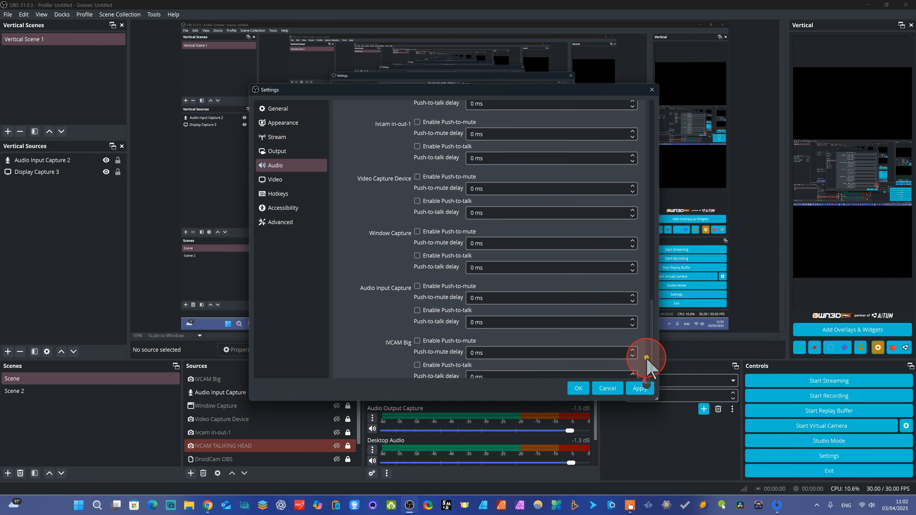
# Examine the common FPS values offered in the video settings.
pyautogui.click(283, 179)
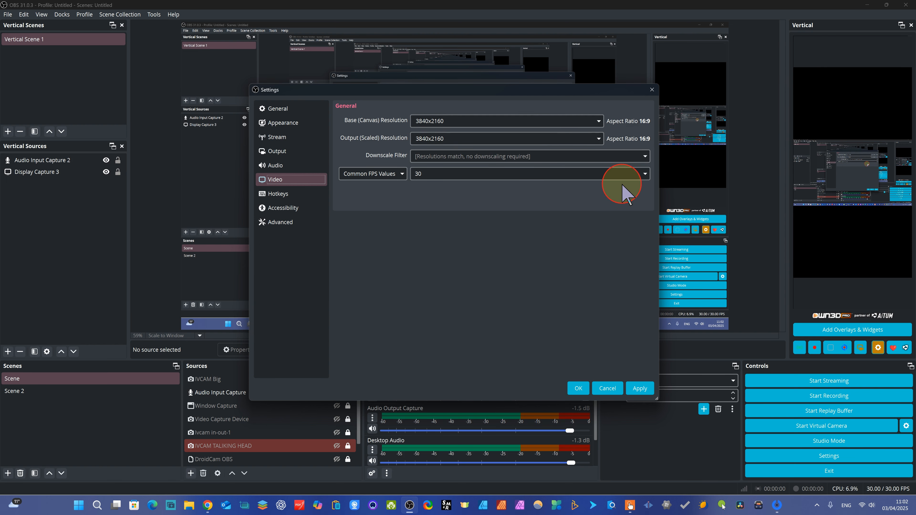
pyautogui.click(645, 174)
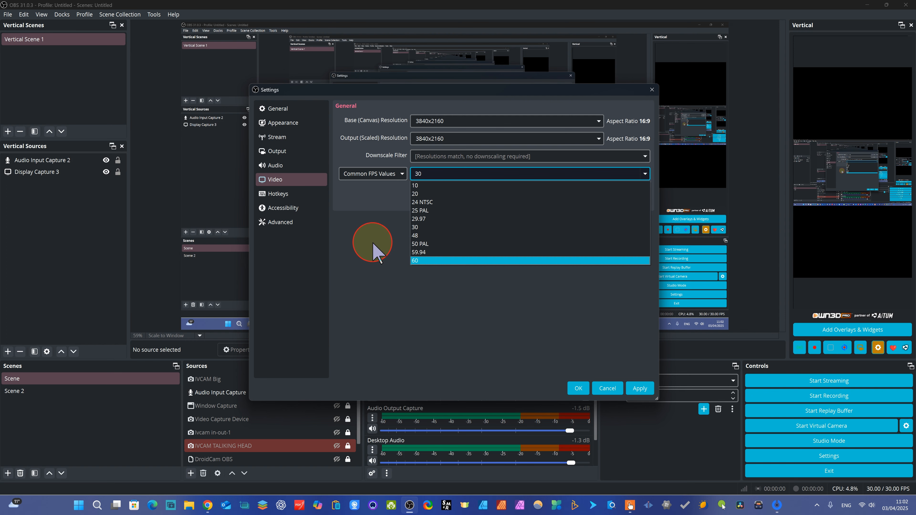
pyautogui.click(373, 244)
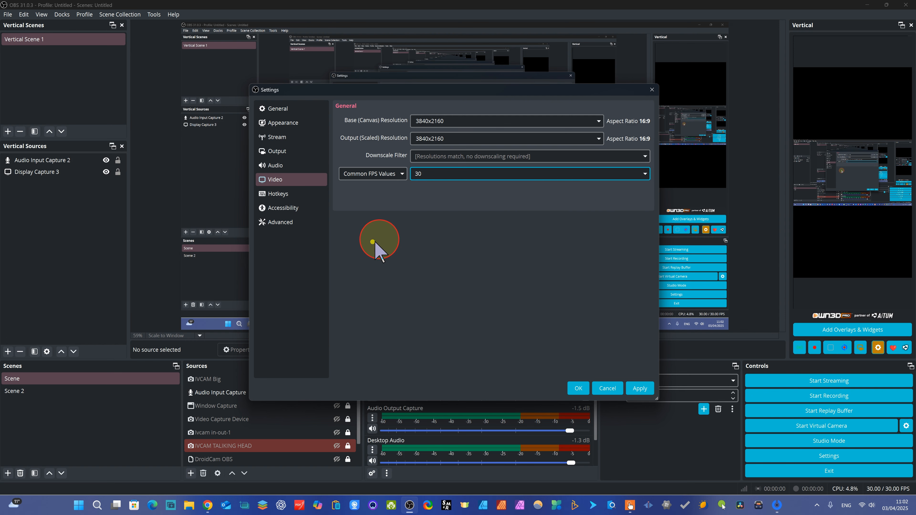
# Examine the hotkeys assigned to starting, stopping, pausing and unpausing recording, along with the streaming hotkey entries.
pyautogui.click(279, 197)
pyautogui.scroll(-2, 542, 216)
pyautogui.click(547, 235)
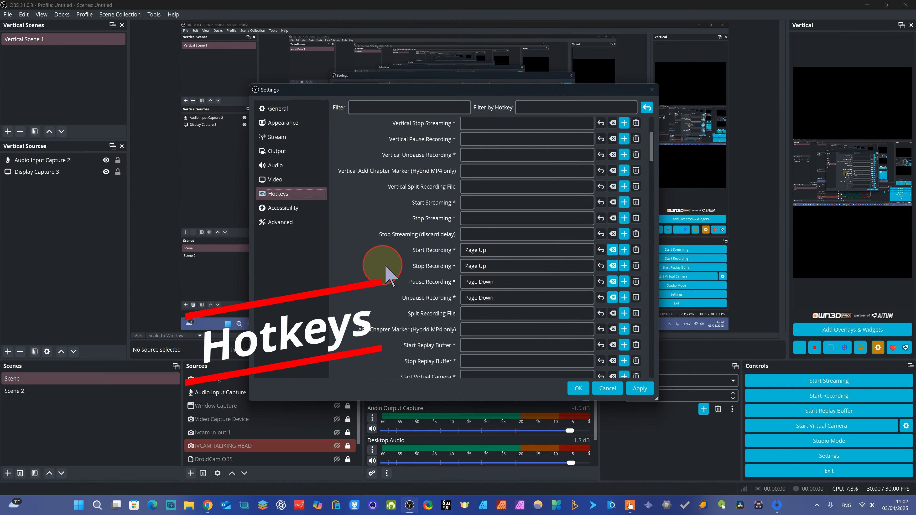
pyautogui.click(507, 250)
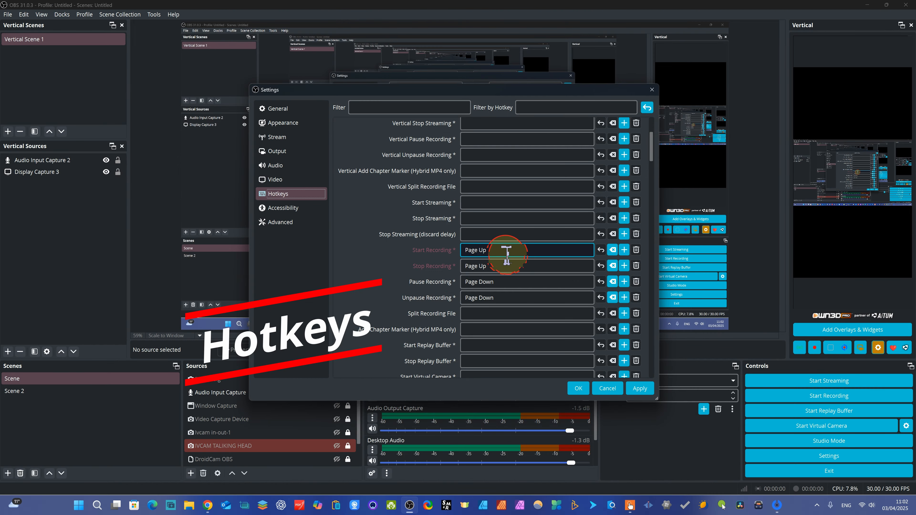
pyautogui.click(512, 270)
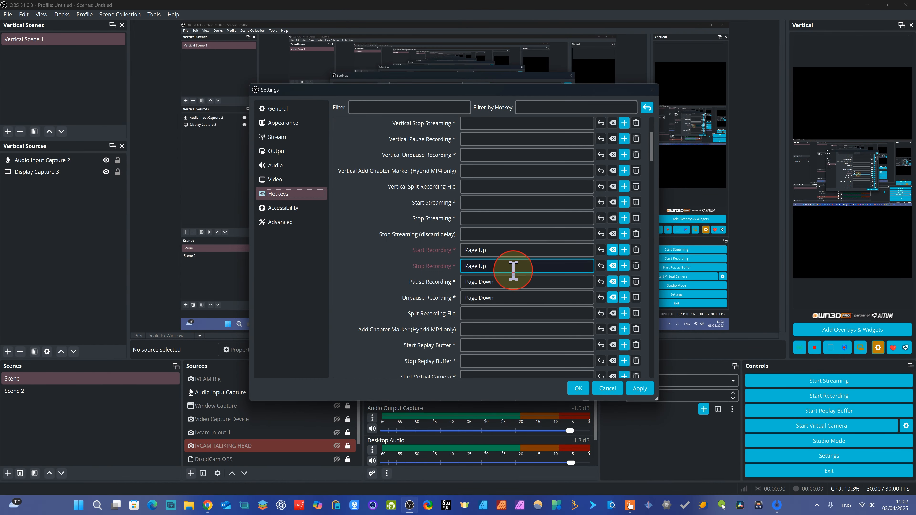
pyautogui.click(508, 281)
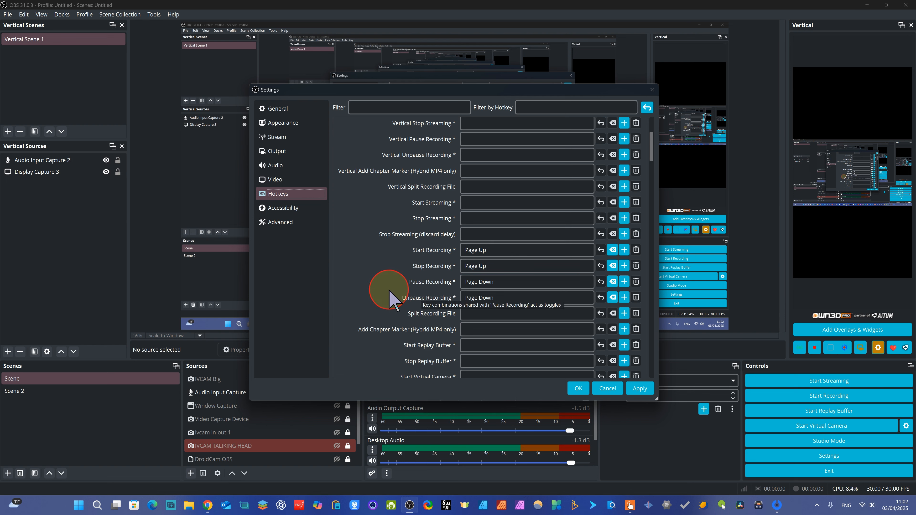
pyautogui.click(479, 330)
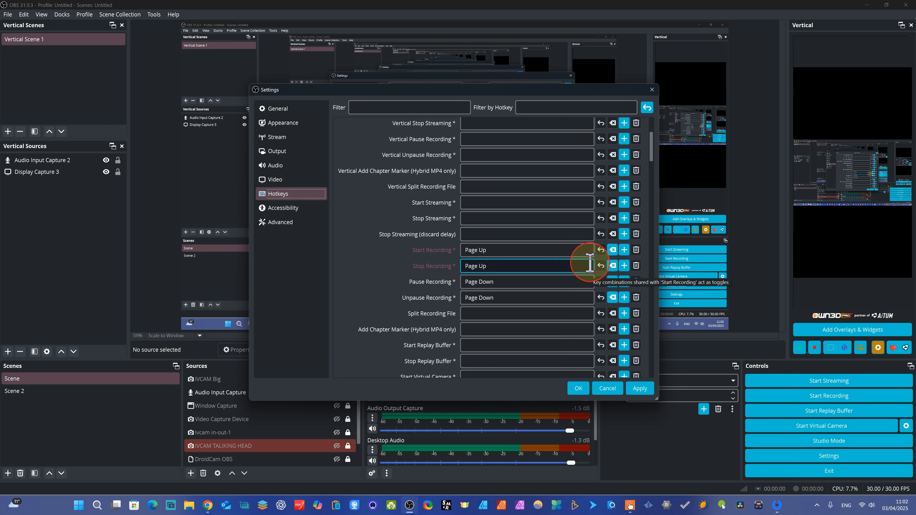
pyautogui.click(492, 238)
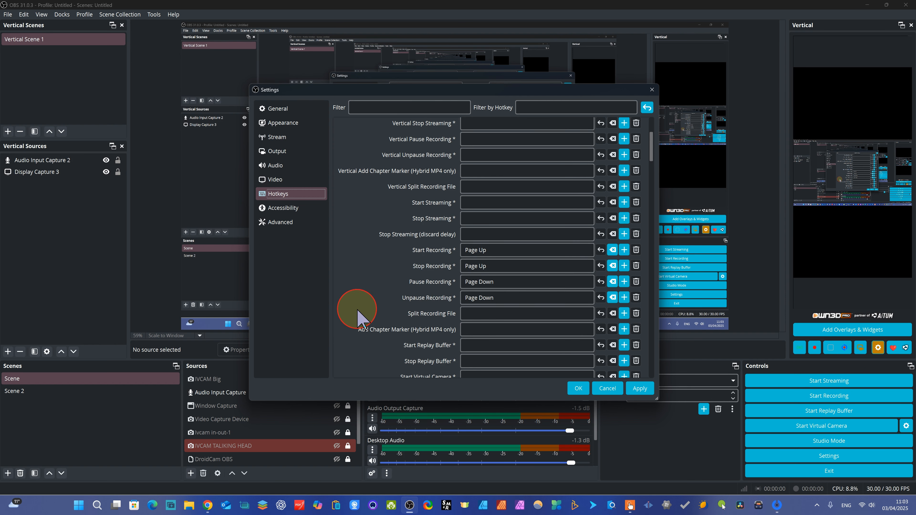
pyautogui.scroll(2, 522, 180)
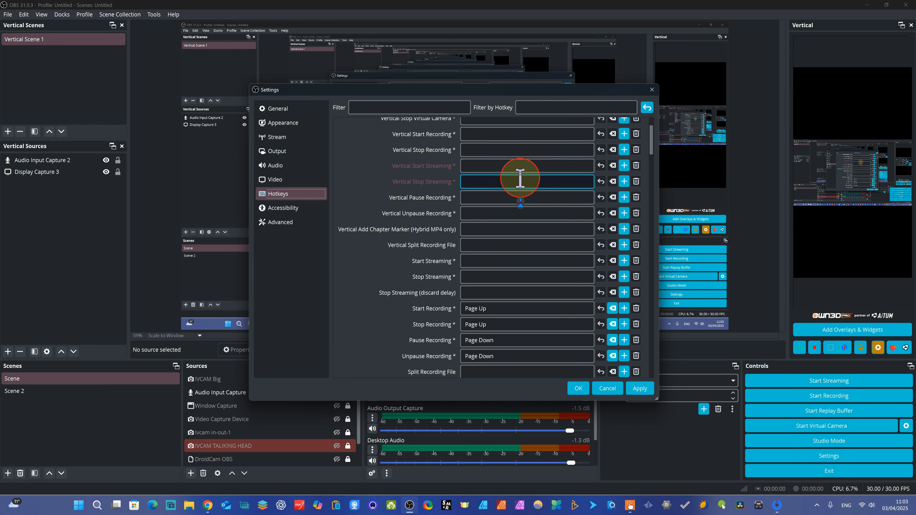
pyautogui.scroll(-4, 528, 206)
# Set the process priority to Normal in the advanced settings.
pyautogui.click(285, 221)
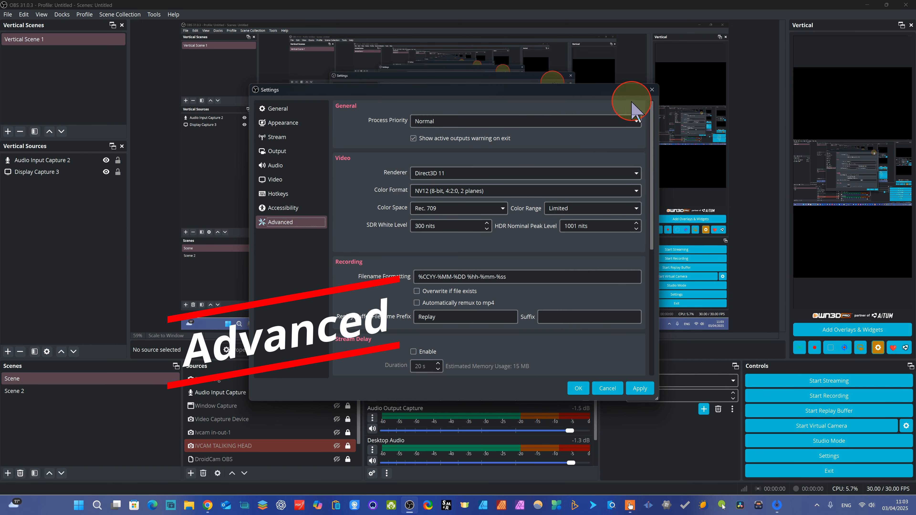
pyautogui.click(636, 122)
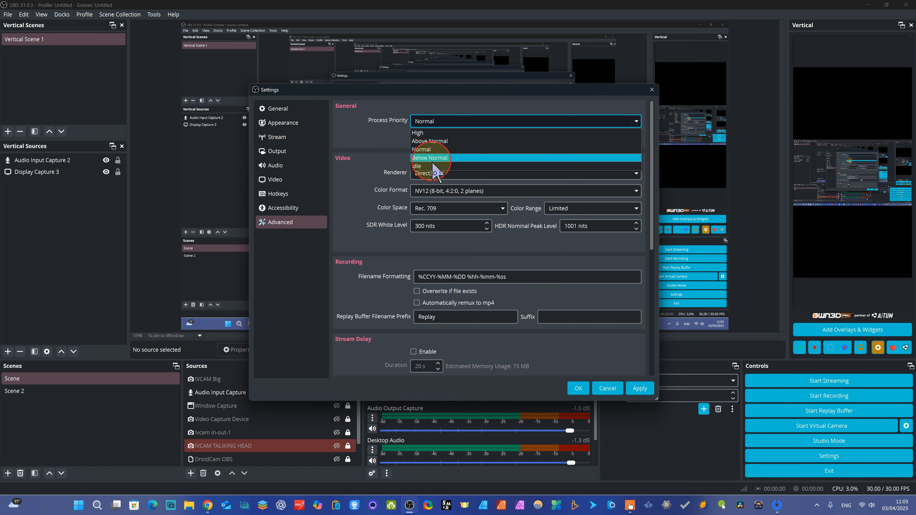
pyautogui.click(426, 151)
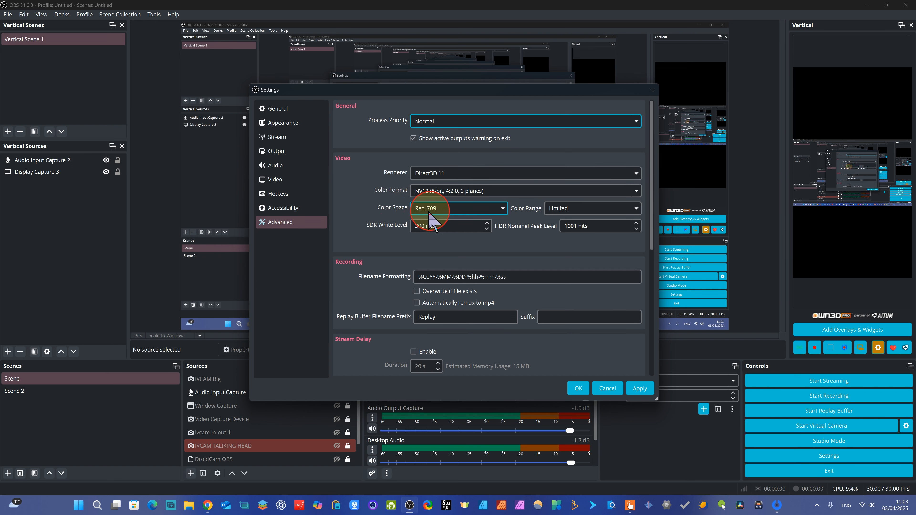
# Examine the available color space and color range options in the advanced video settings.
pyautogui.click(502, 208)
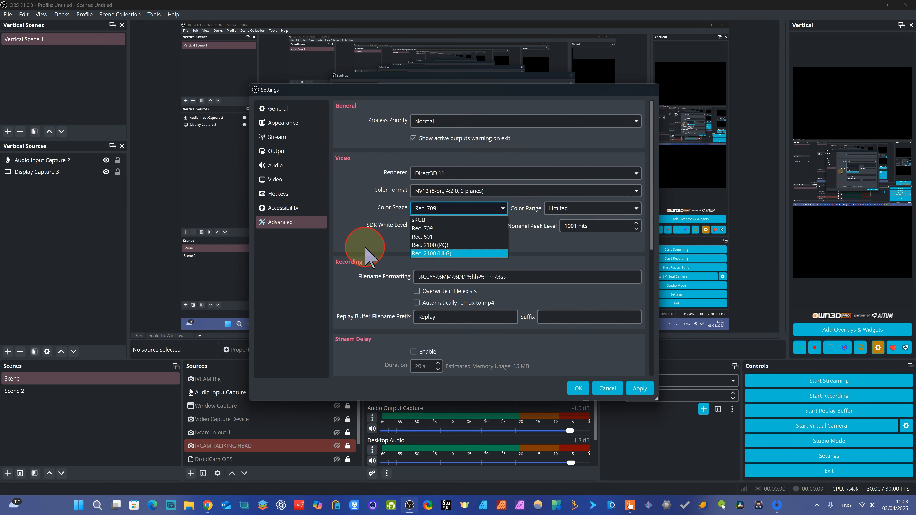
pyautogui.click(466, 208)
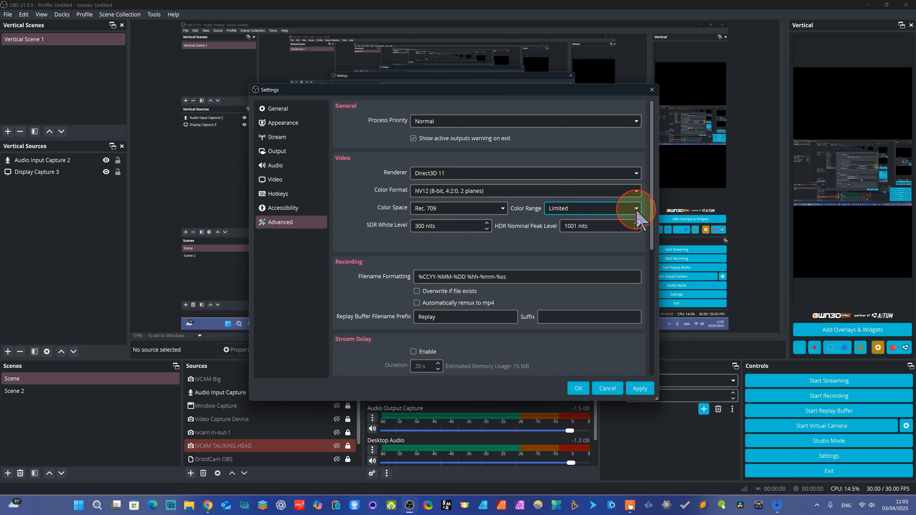
pyautogui.click(566, 249)
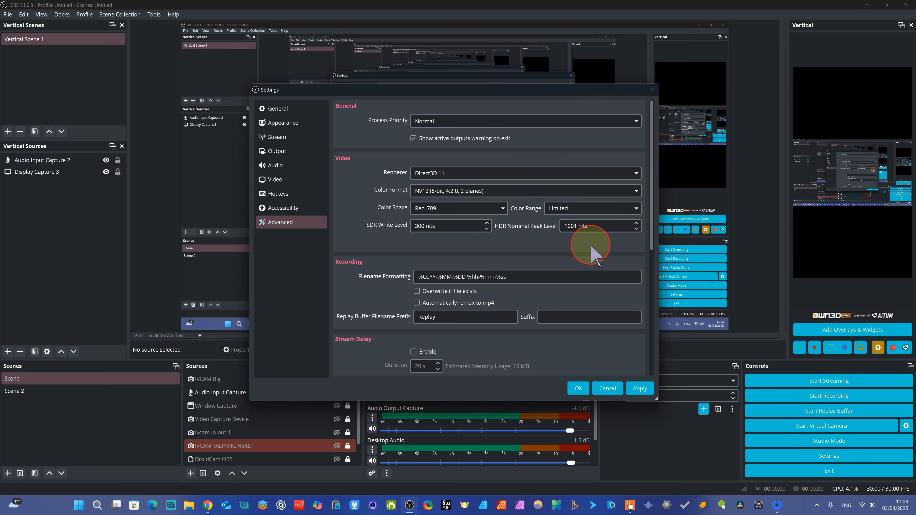
# Enable automatic remuxing of recordings to mp4, then apply the changes and close the settings.
pyautogui.scroll(-2, 577, 309)
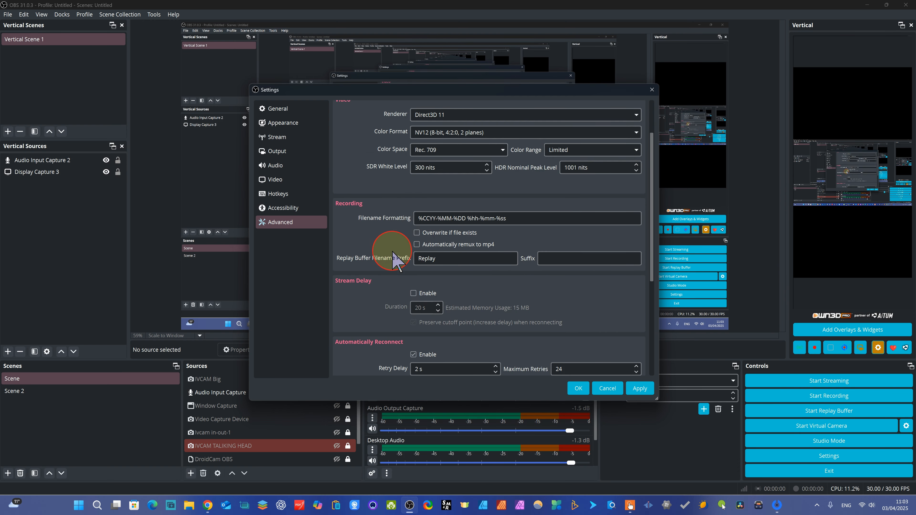
pyautogui.scroll(-2, 452, 299)
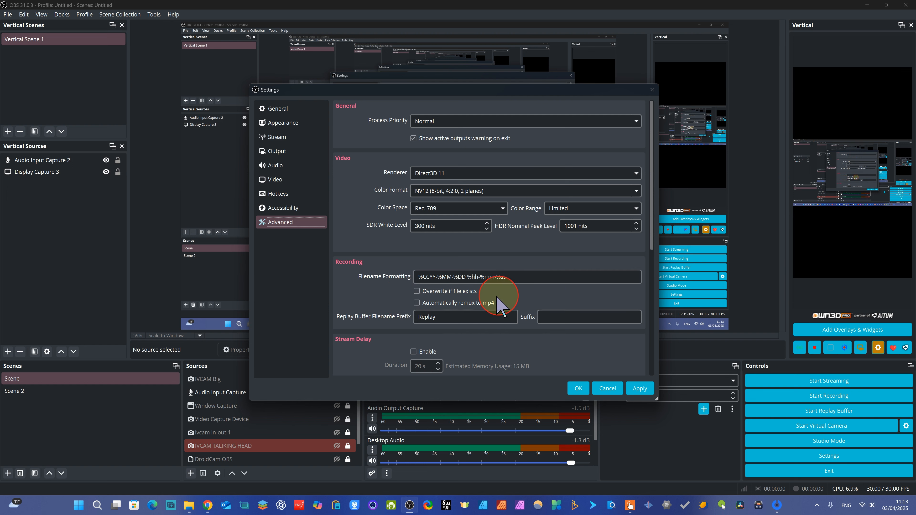
pyautogui.click(416, 303)
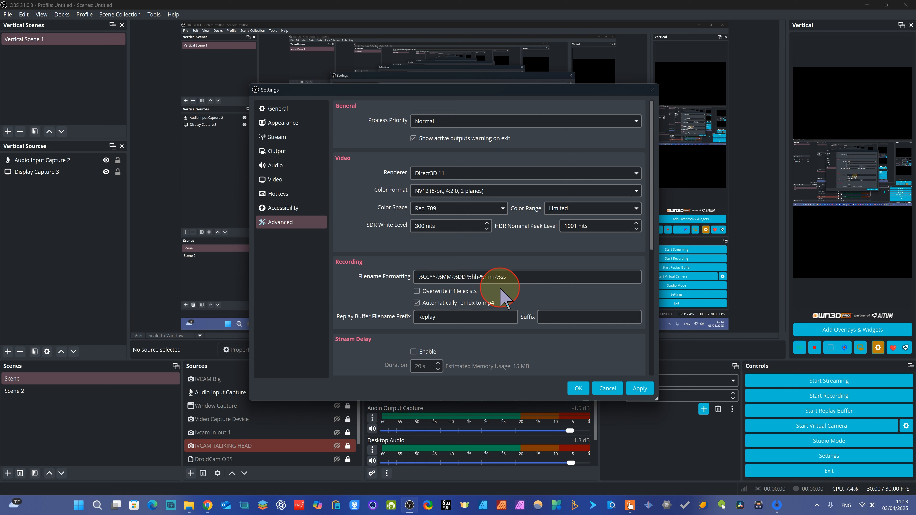
pyautogui.click(603, 280)
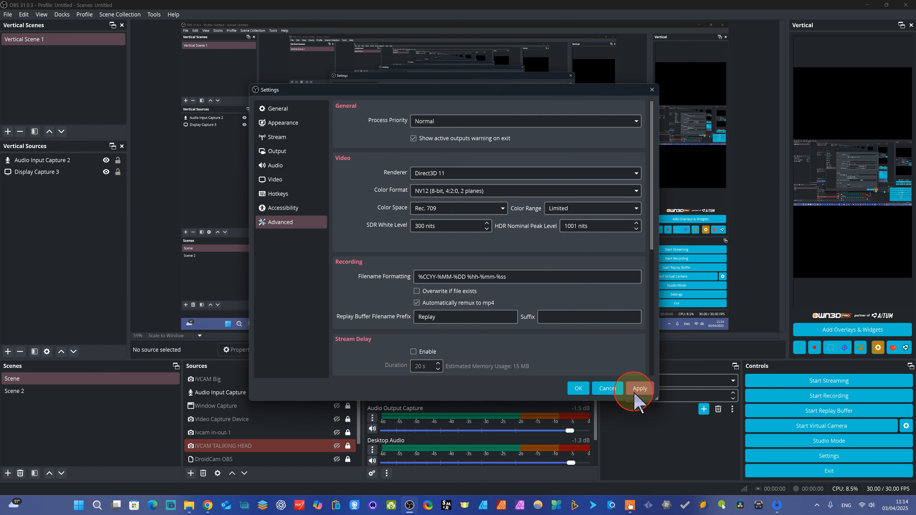
pyautogui.click(639, 388)
pyautogui.click(577, 388)
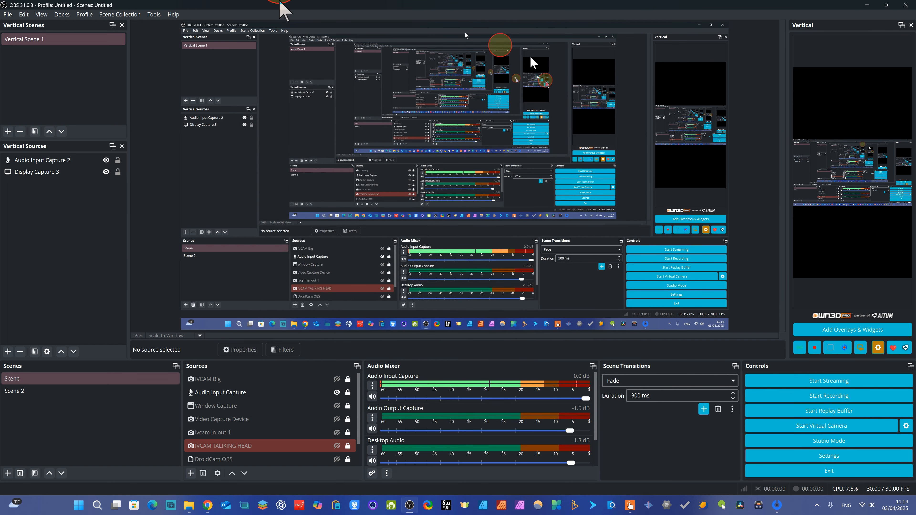
# Look at the Remux Recordings dialog for converting existing recordings manually, and close it.
pyautogui.click(6, 18)
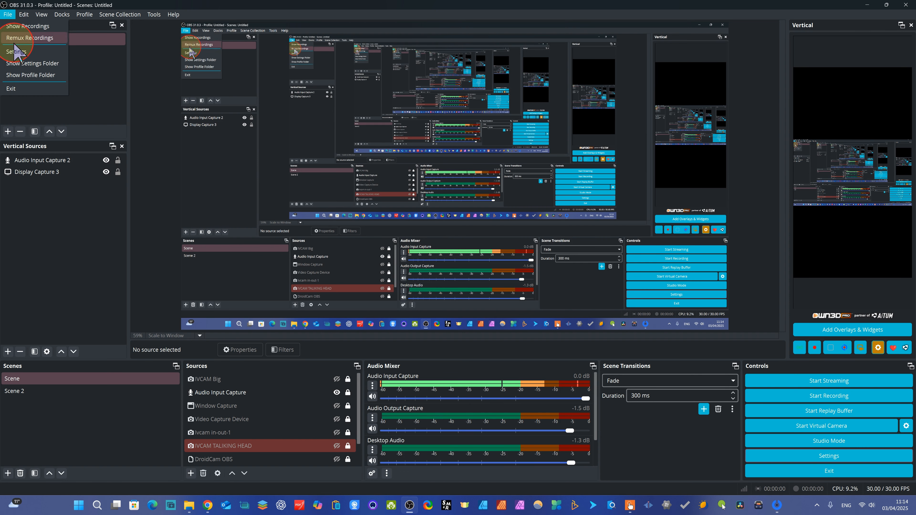
pyautogui.click(34, 37)
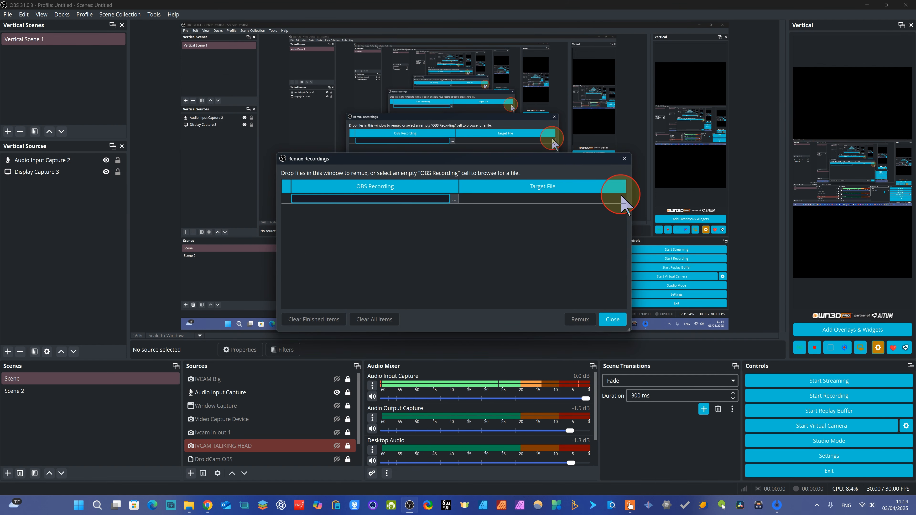
pyautogui.click(617, 322)
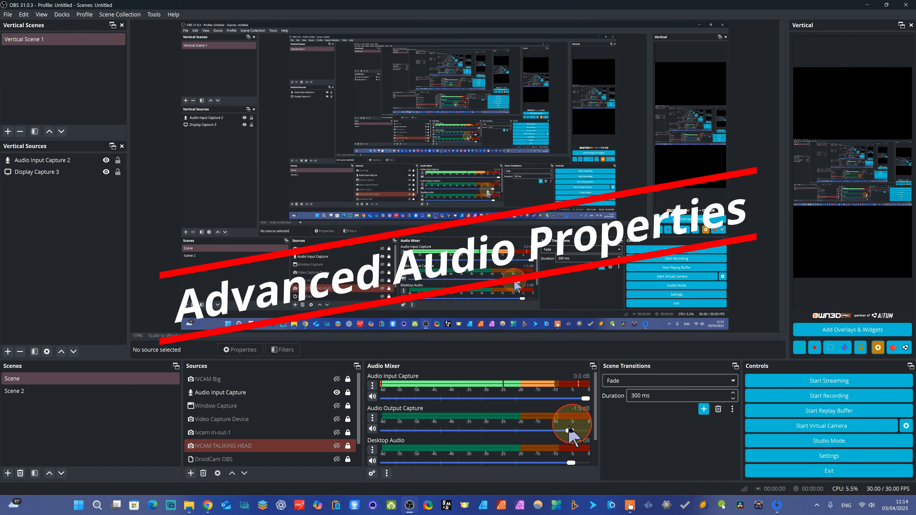
# Examine the volume, balance, monitoring and track assignments in the Advanced Audio Properties, and close them.
pyautogui.click(373, 385)
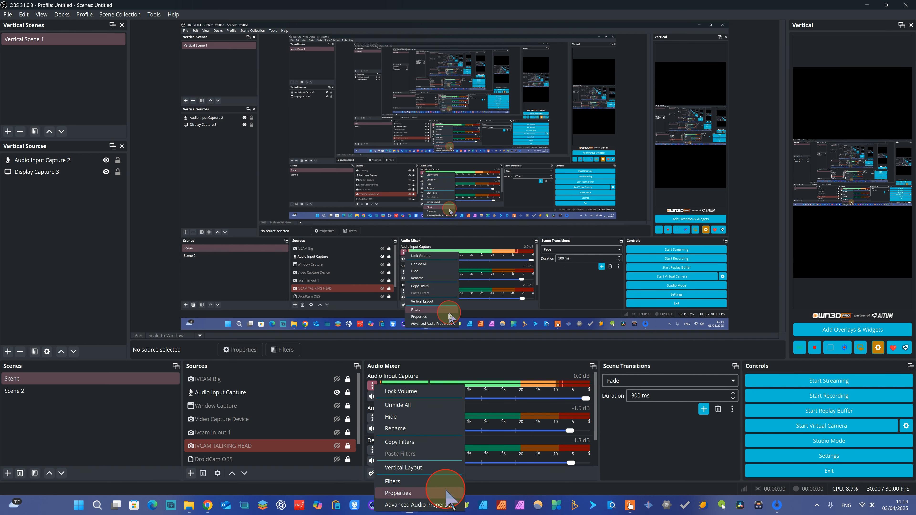
pyautogui.click(415, 505)
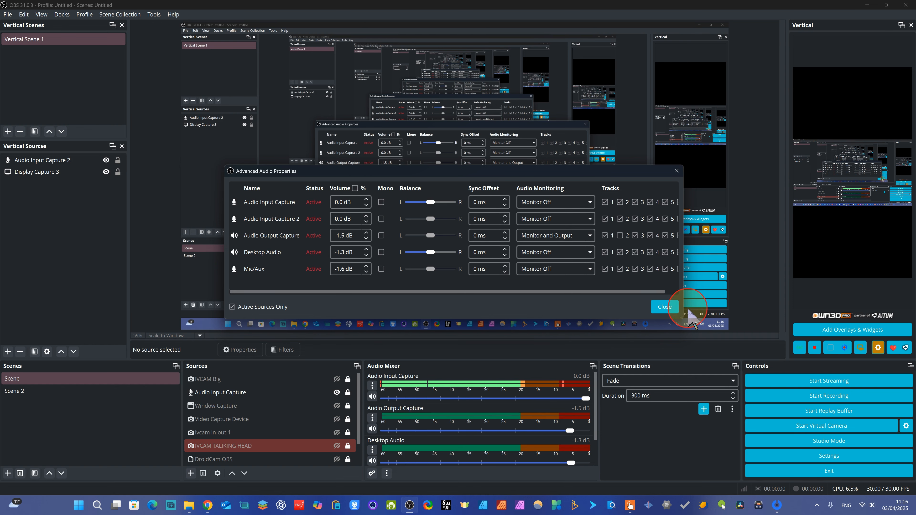
pyautogui.click(664, 308)
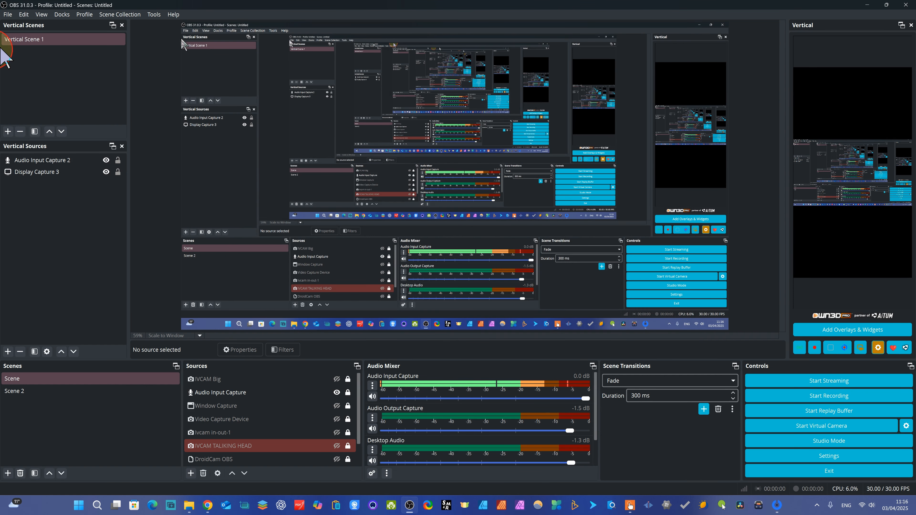